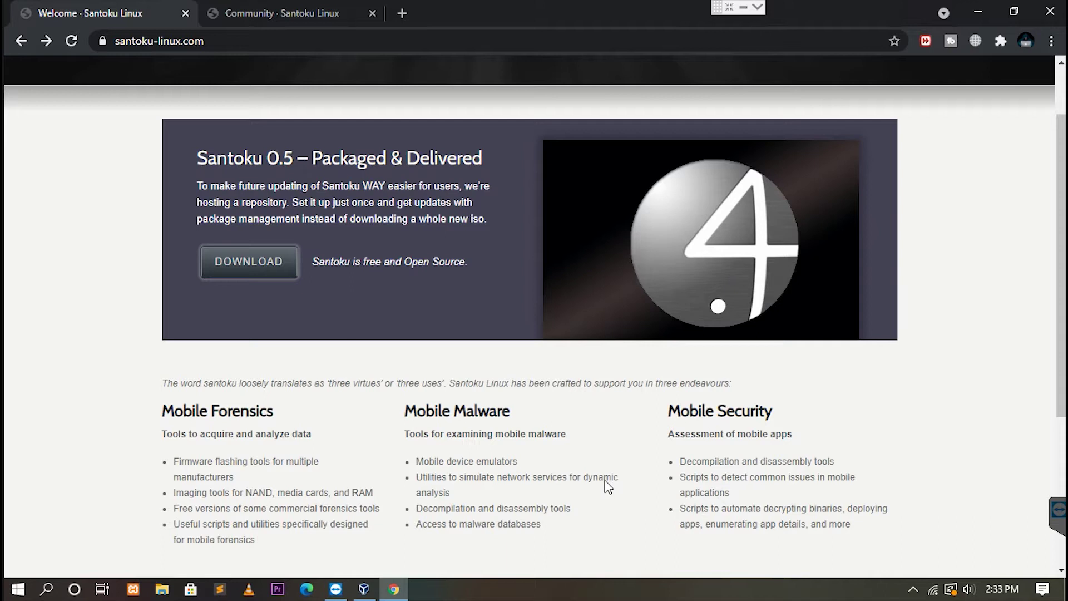
Download the full 2.5GB santoku_0.5.iso from SourceForge and close the SourceForge tab.
click(260, 258)
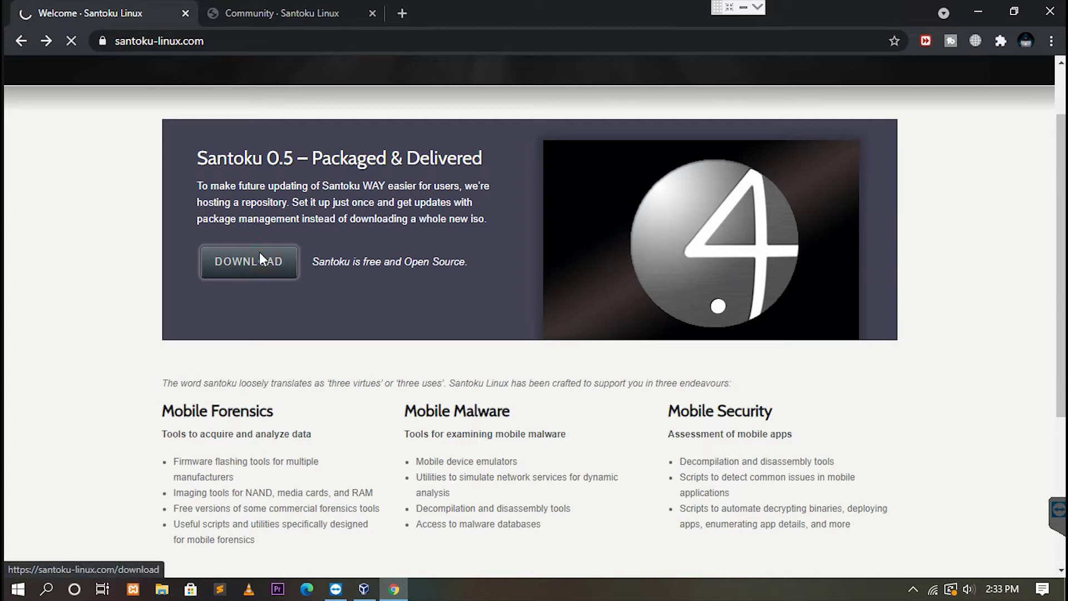
scroll(312, 238, down, 2)
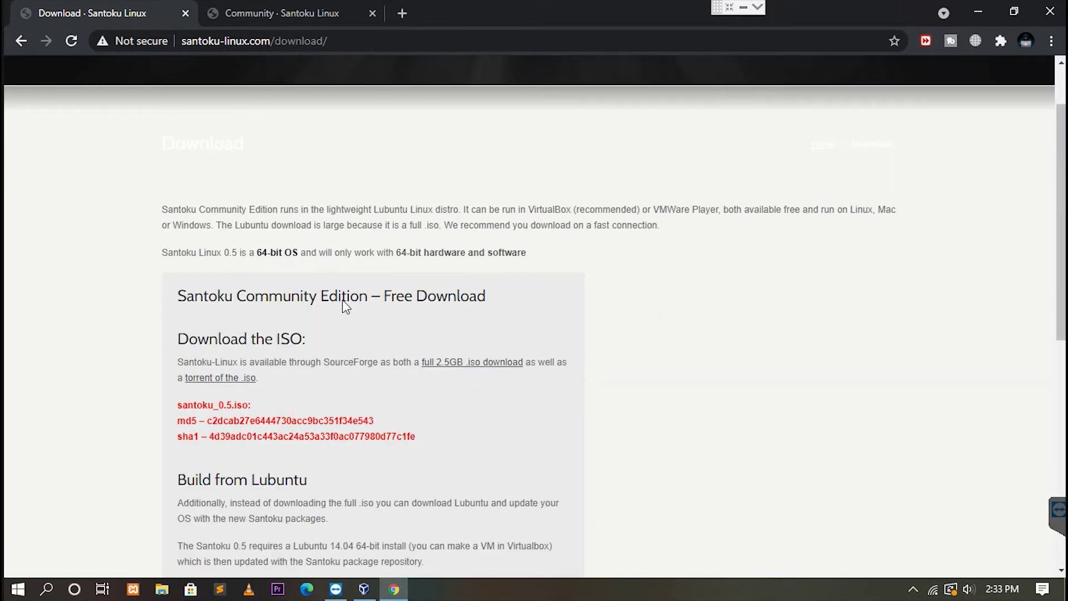
click(435, 365)
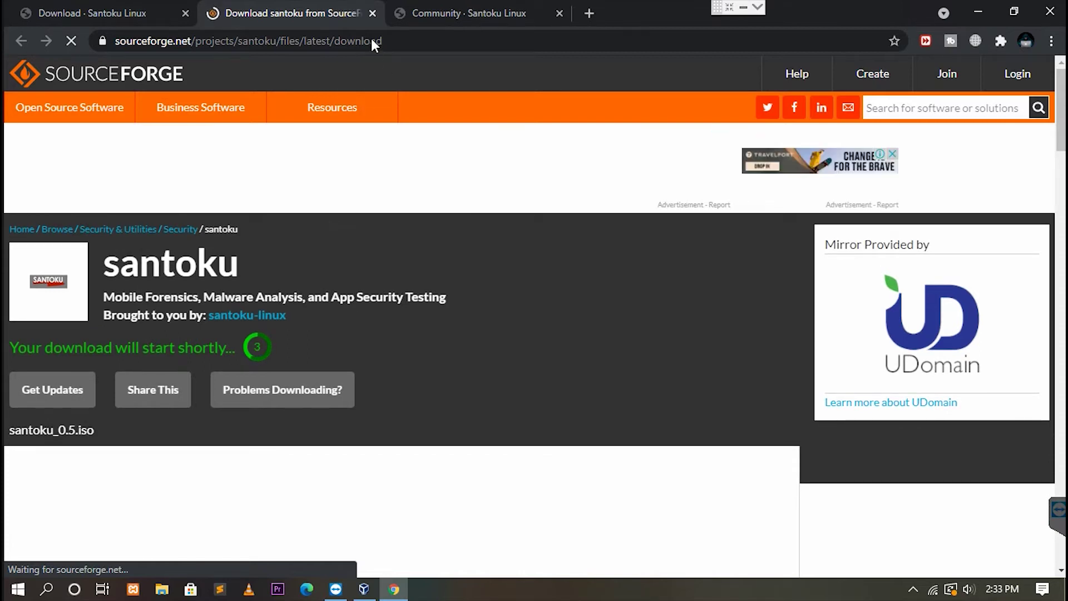
click(372, 13)
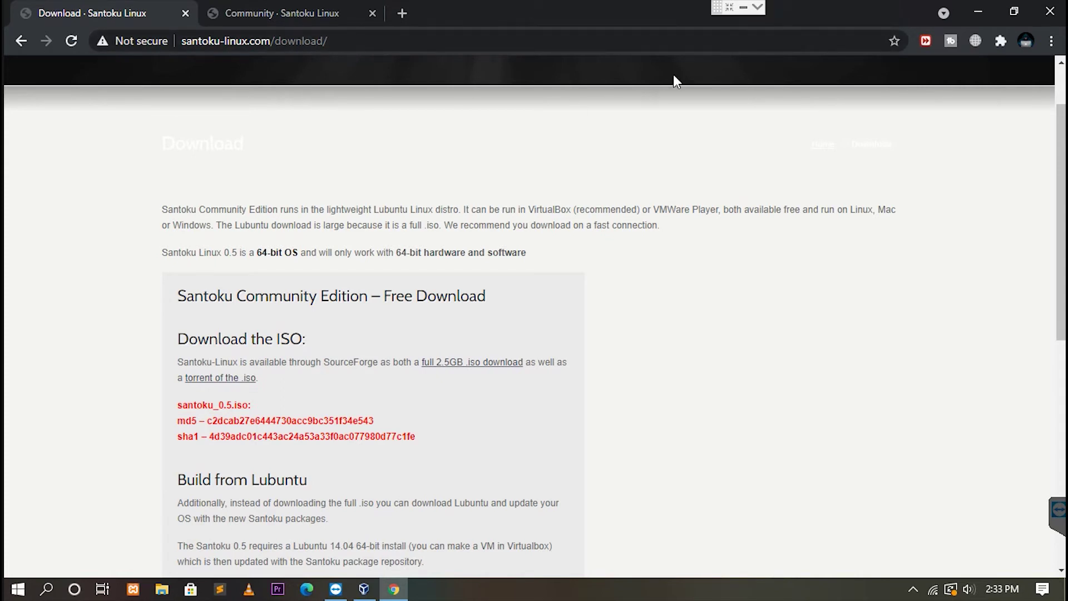
Create a new Linux VM named 'OS Santoku' with 2048 MB of memory.
click(978, 12)
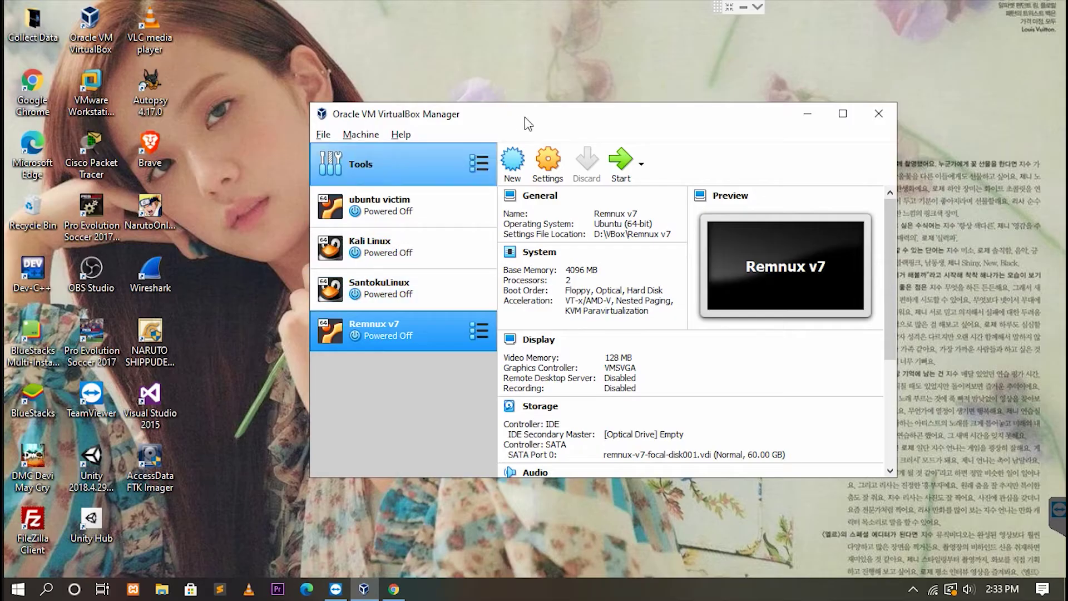
click(513, 170)
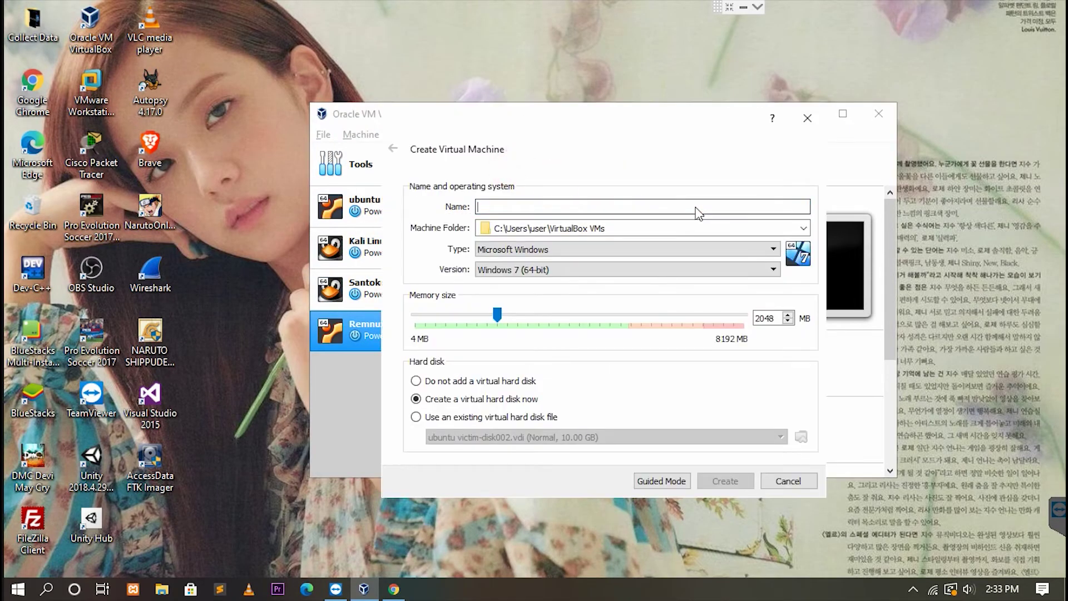
text(OS Santoku)
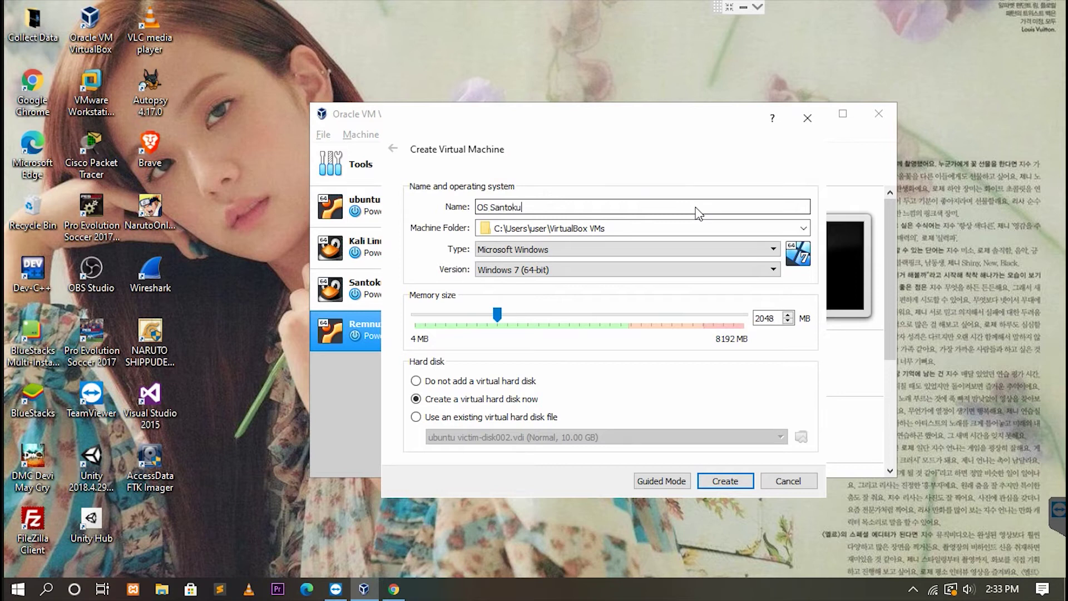
click(627, 245)
click(552, 272)
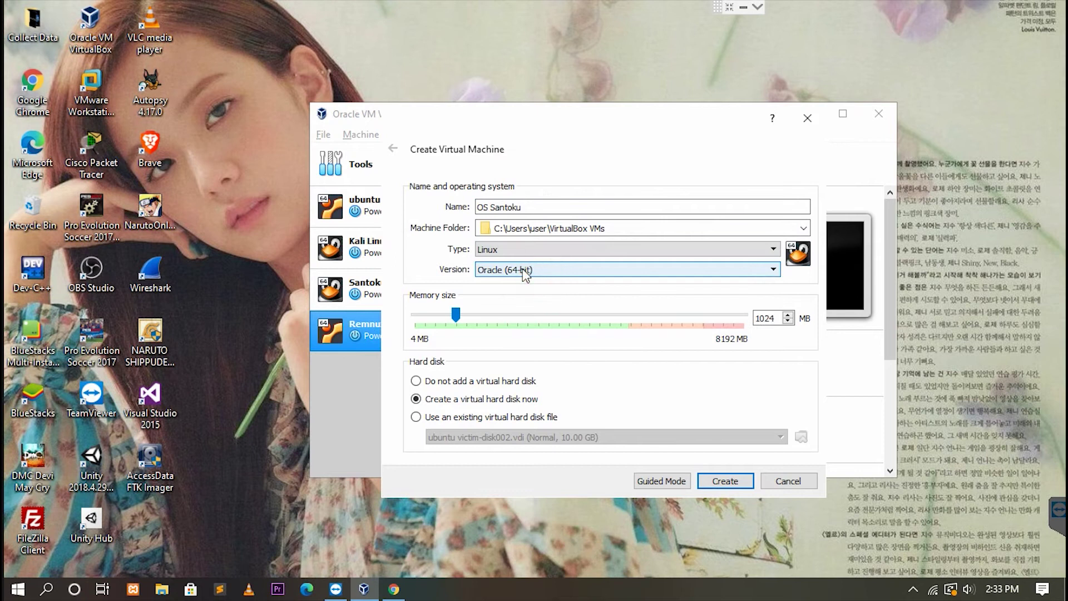
click(633, 324)
click(633, 324)
click(633, 324)
click(633, 324)
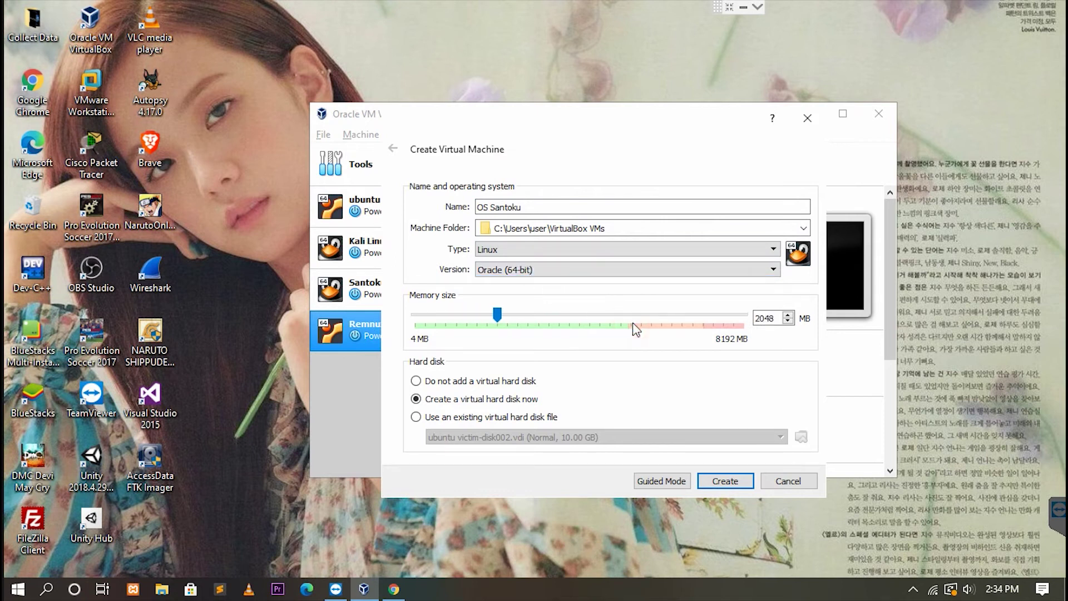
click(728, 480)
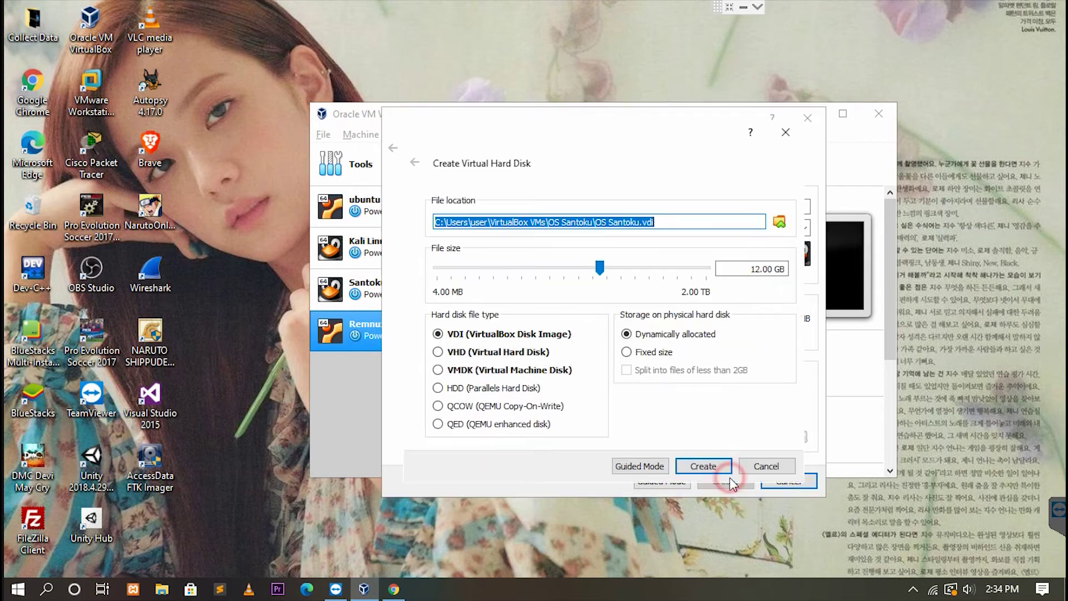
Change the virtual disk size from 12 GB to 20 GB and finish creating the VM.
click(755, 270)
key(BackSpace)
key(BackSpace)
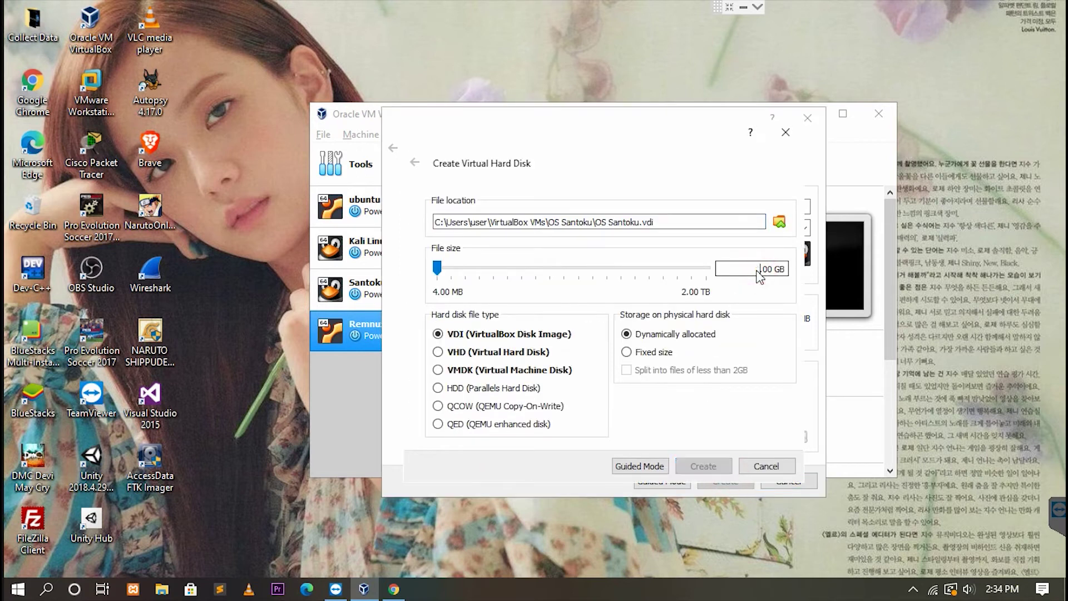
text(20)
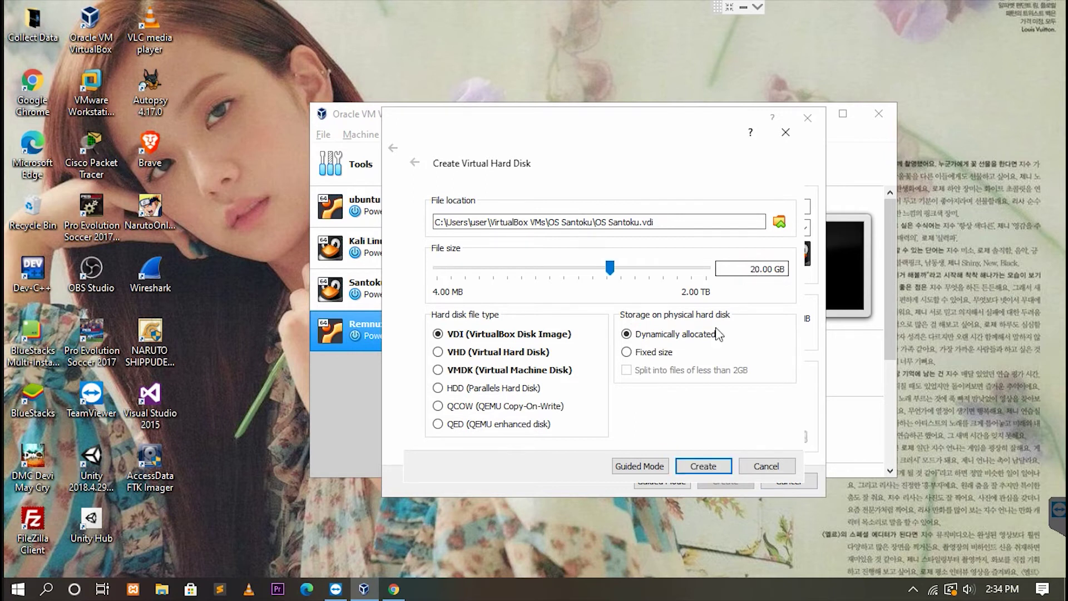
click(704, 469)
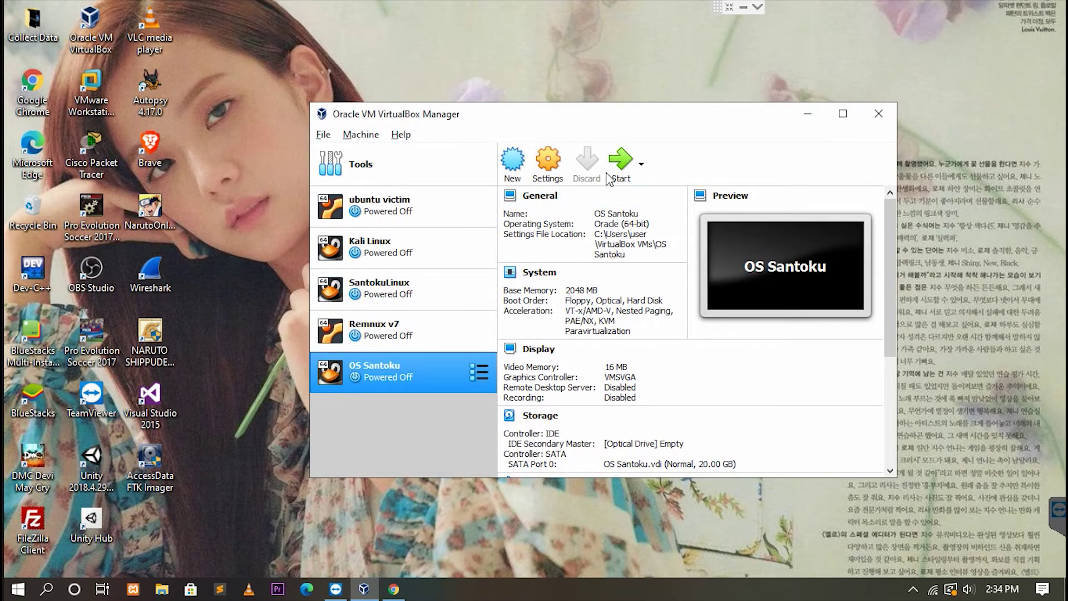
Start the OS Santoku VM with santoku_0.5.iso chosen as its start-up disk.
click(620, 162)
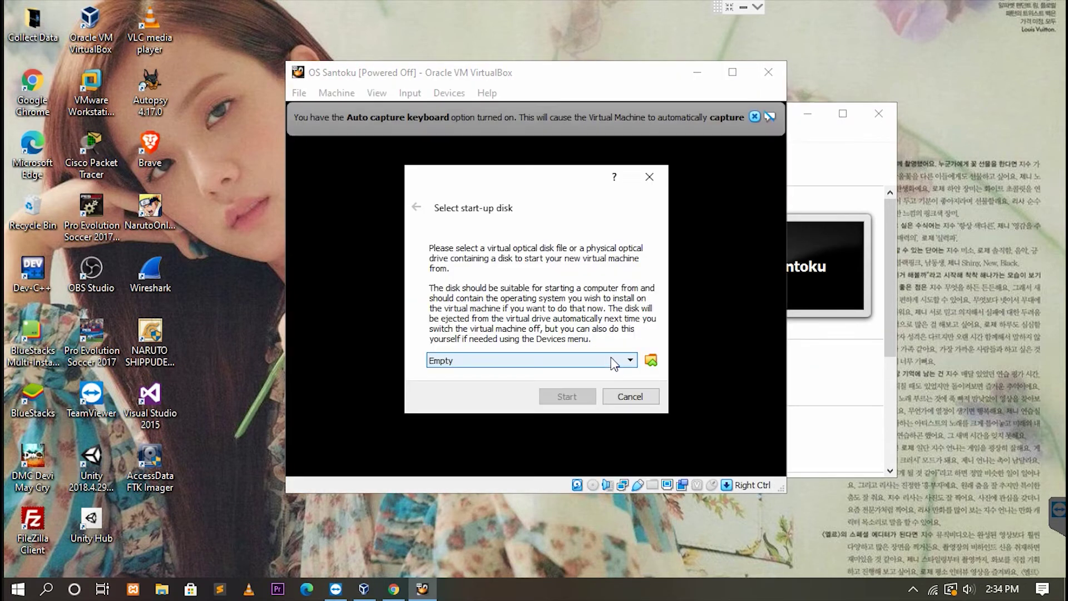
click(651, 360)
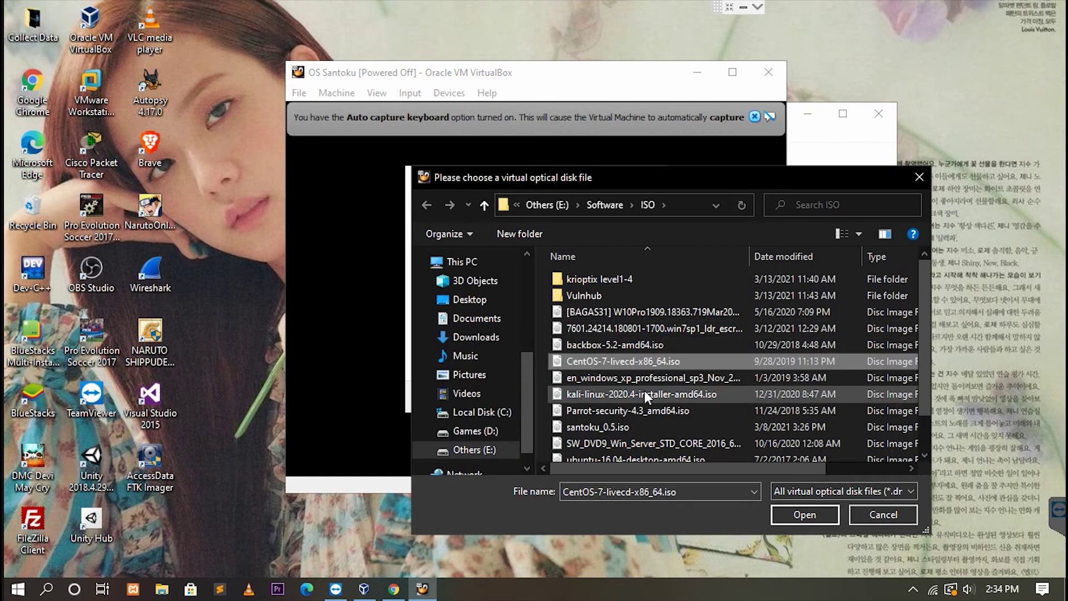
click(631, 422)
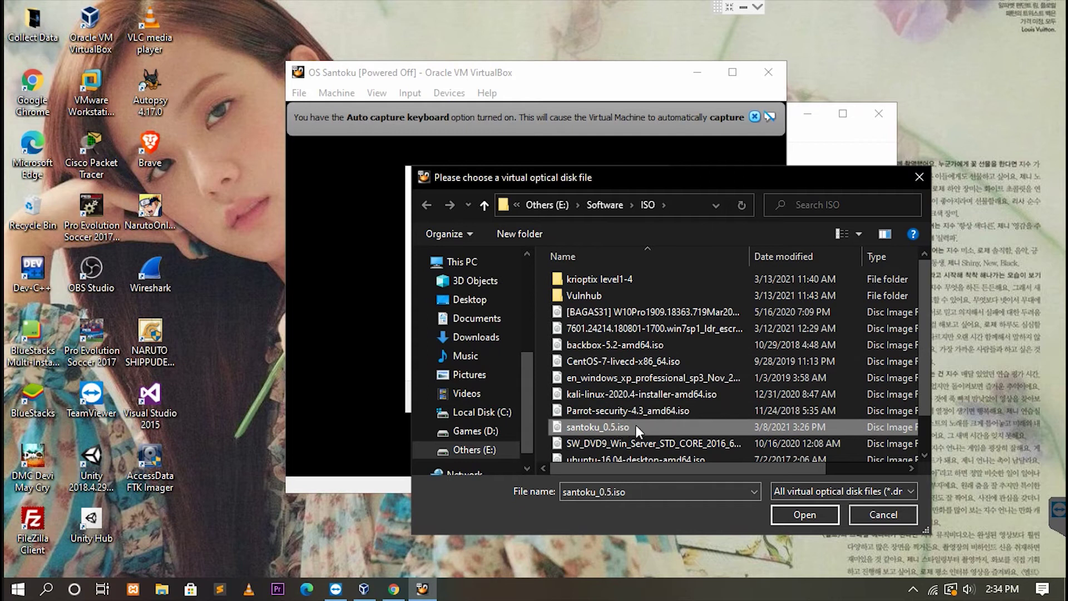
click(805, 513)
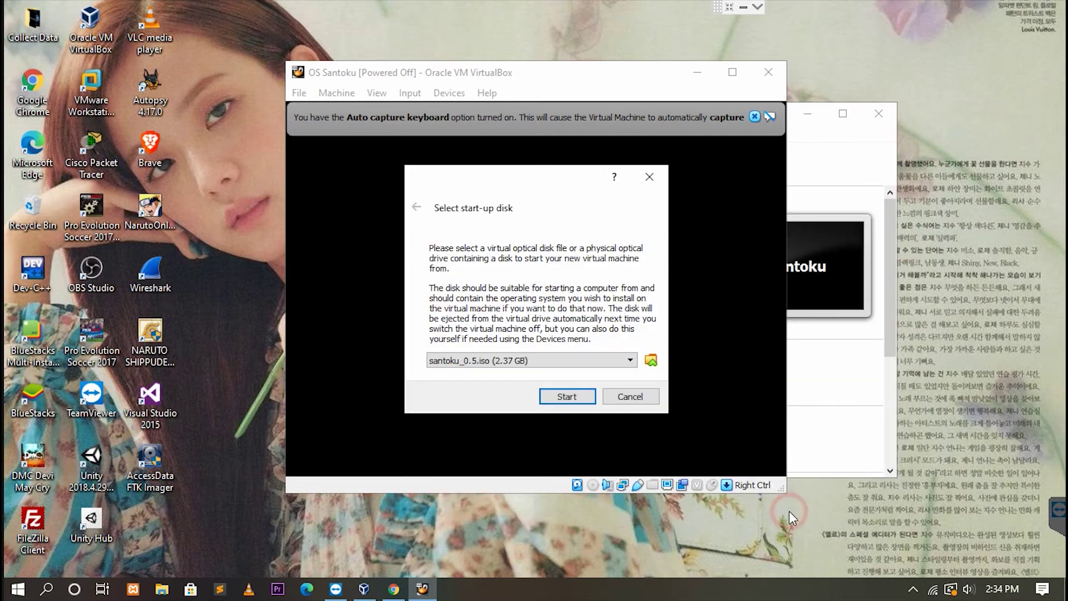
click(565, 396)
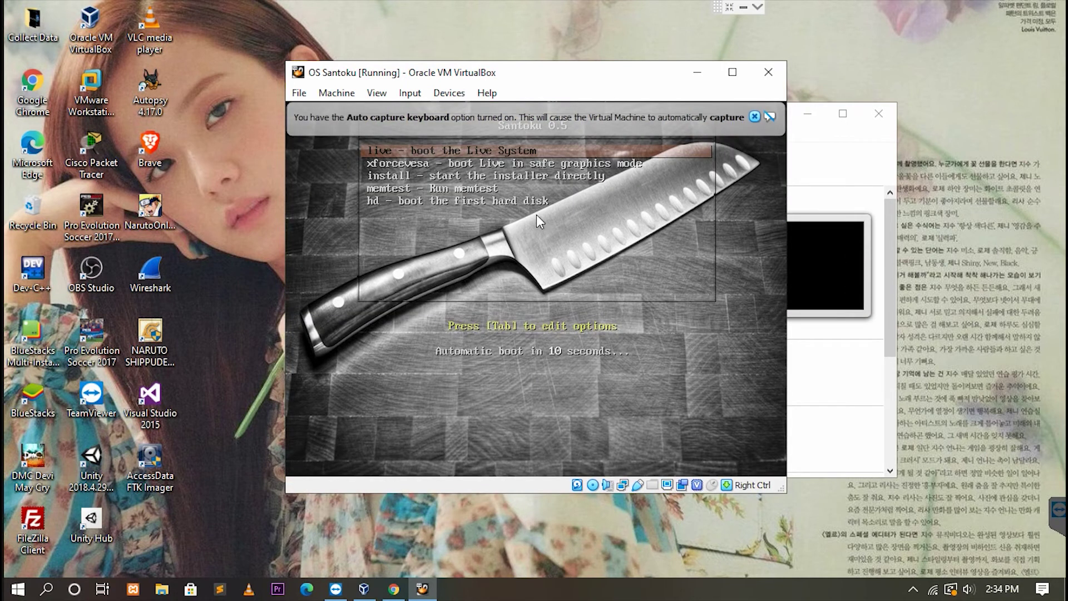
Boot the Santoku live system, dismiss the mouse and keyboard notices, and launch 'Install Santoku 14.04'.
click(537, 211)
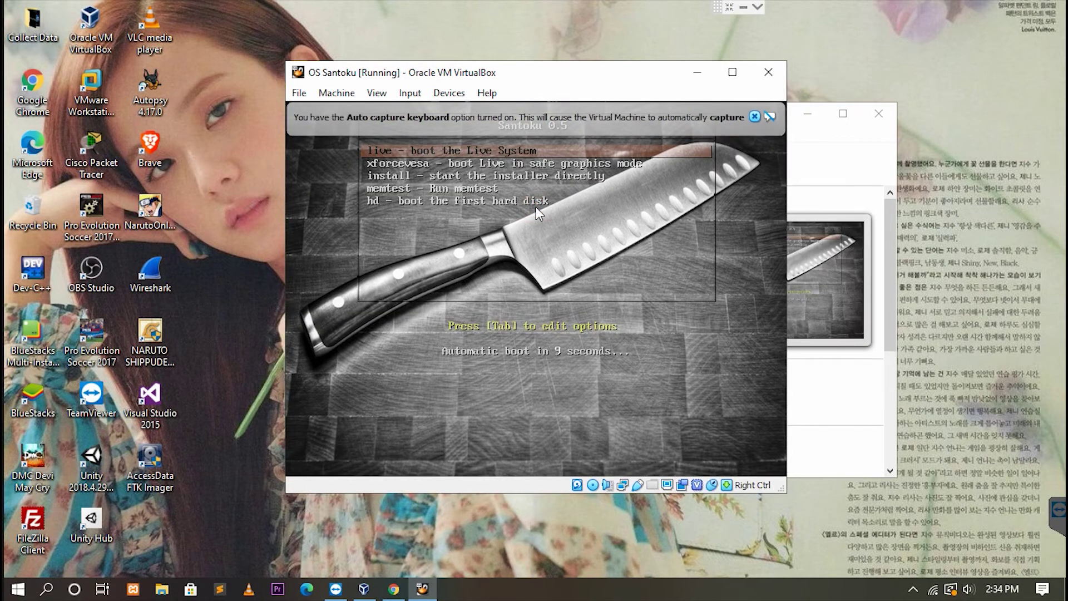
key(Return)
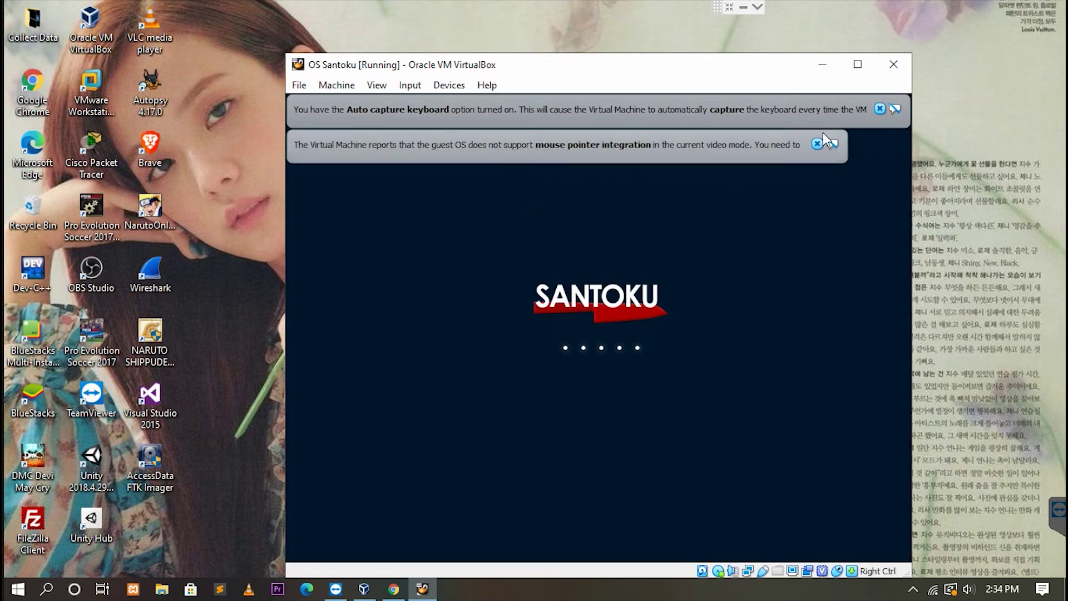
click(817, 143)
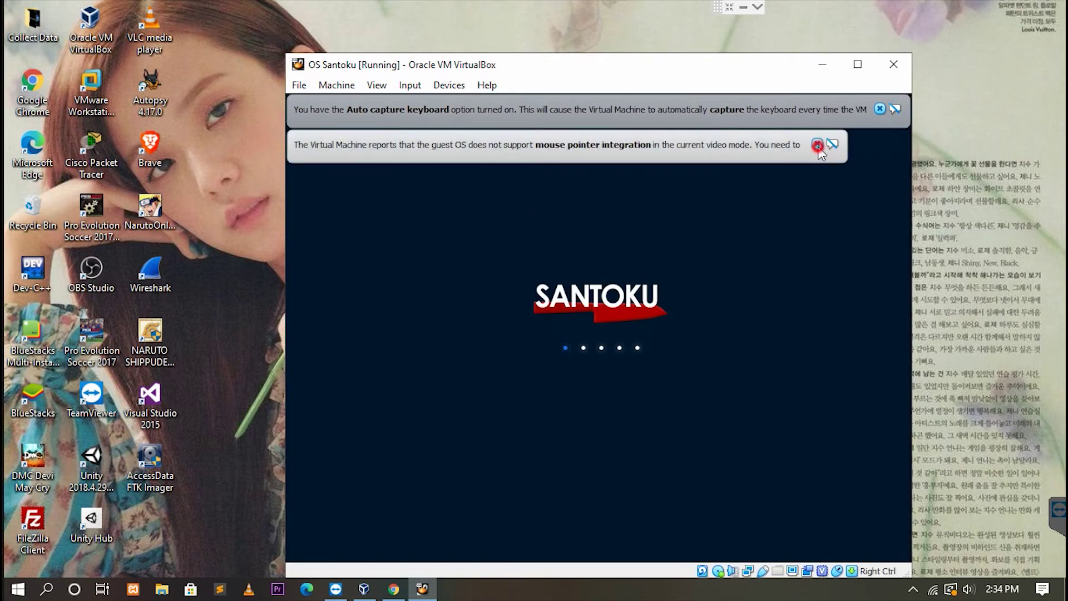
click(878, 109)
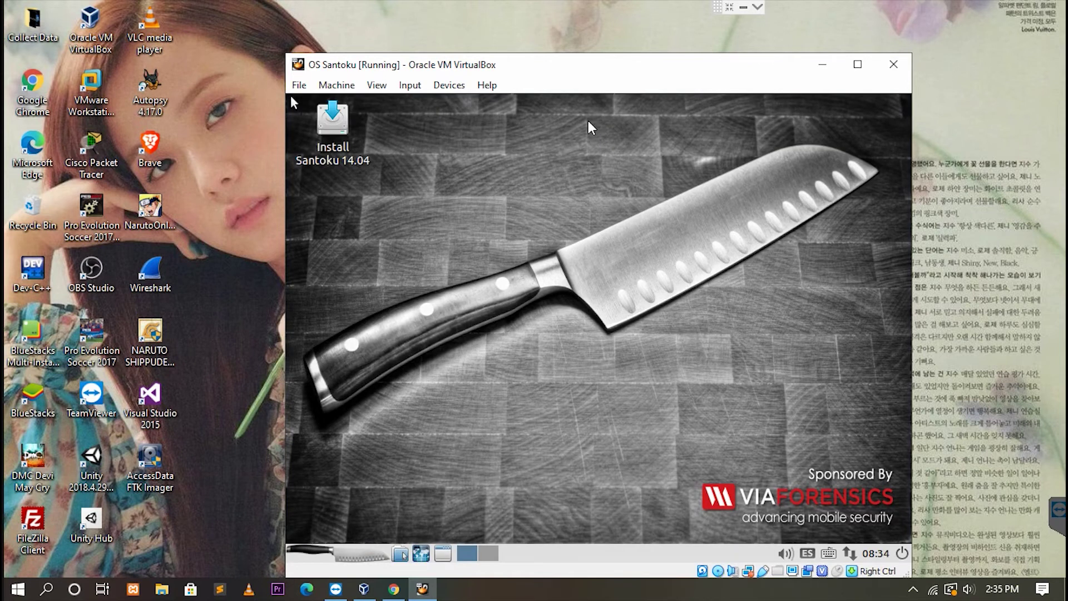
click(457, 213)
click(332, 126)
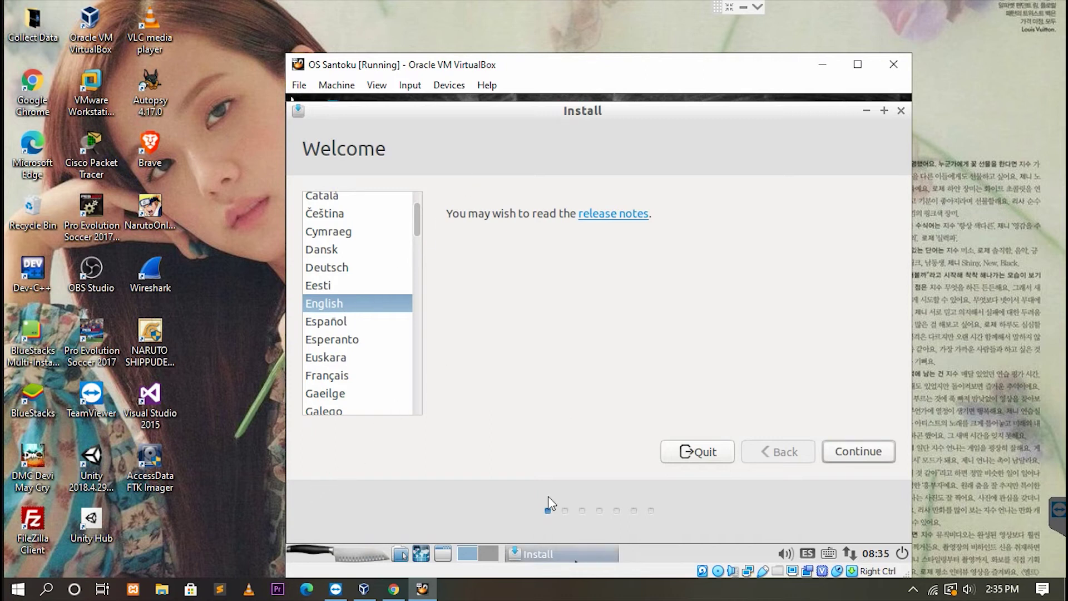
Keep English, pass the preparation checks, and install with 'Erase disk and install Santoku'.
click(860, 463)
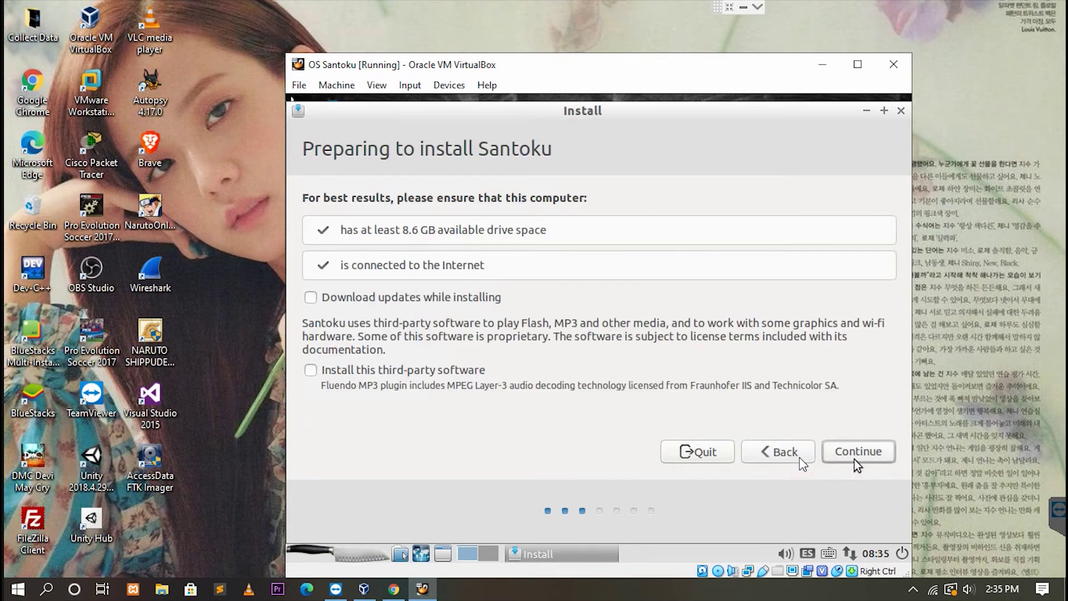
click(856, 455)
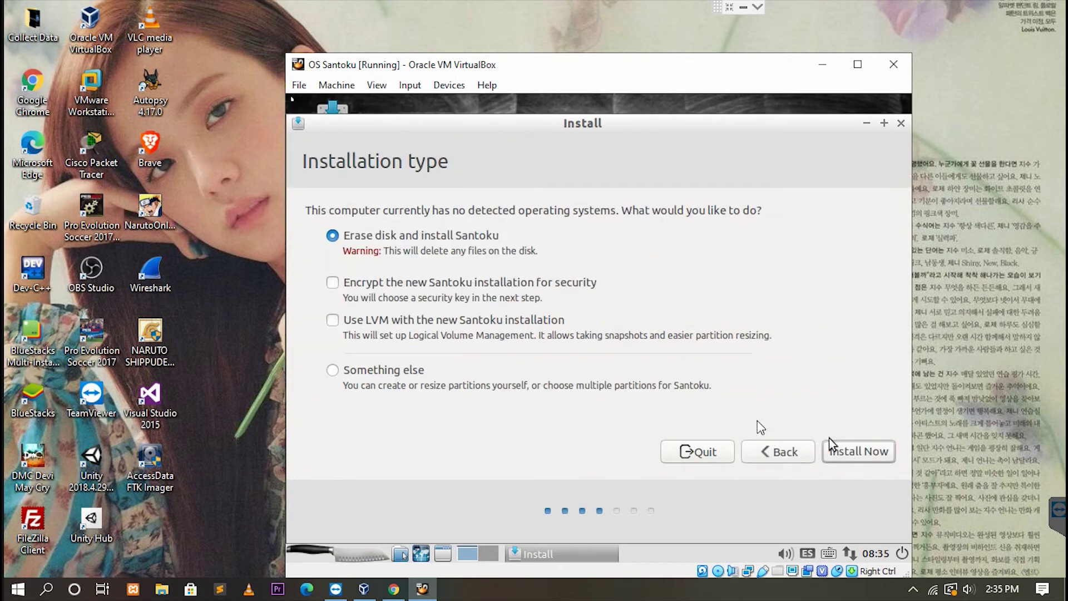
click(862, 456)
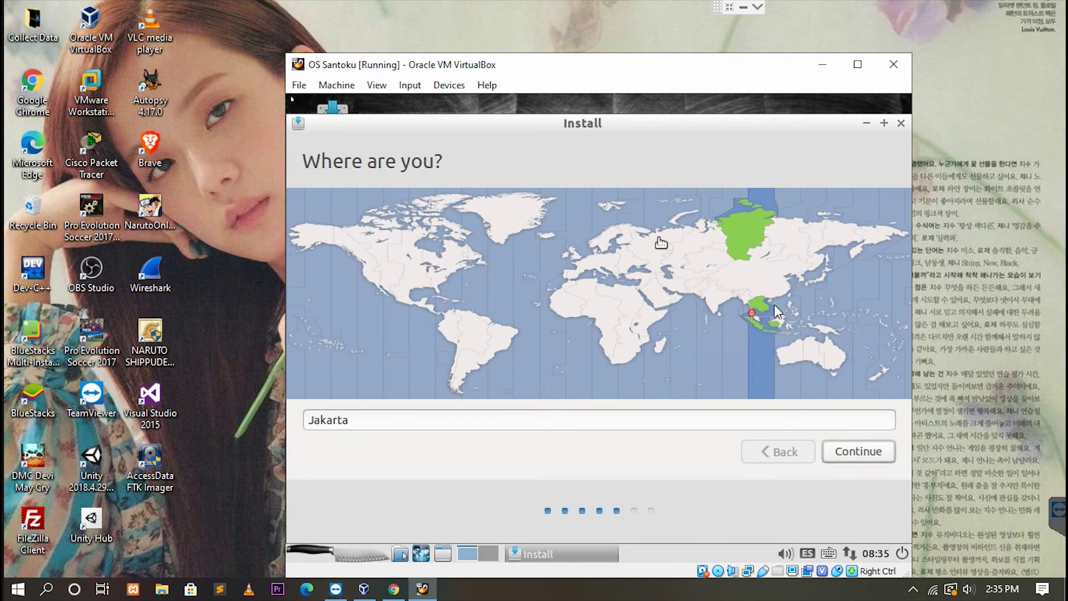
Confirm Jakarta as the location and English (US) as the keyboard layout.
click(857, 450)
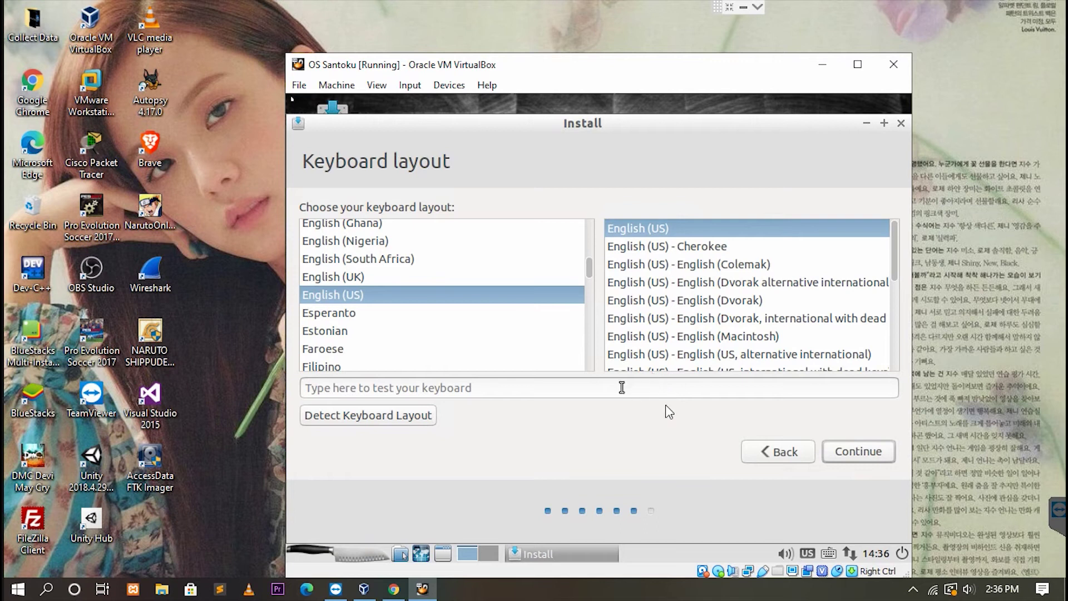
click(865, 453)
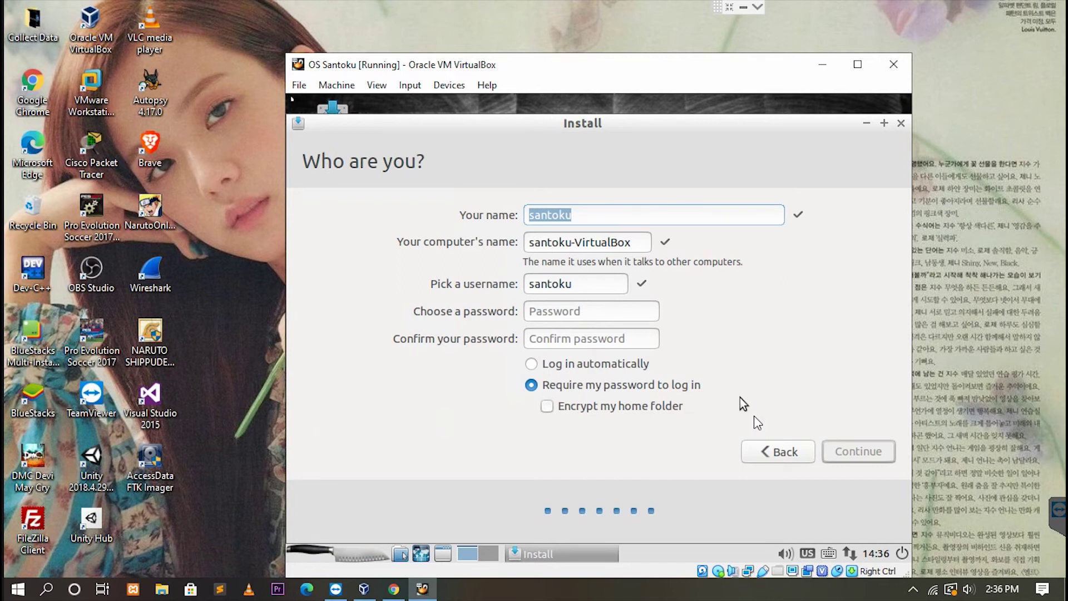
Replace the default 'santoku' name, enter and confirm a password, and continue the installation.
click(588, 213)
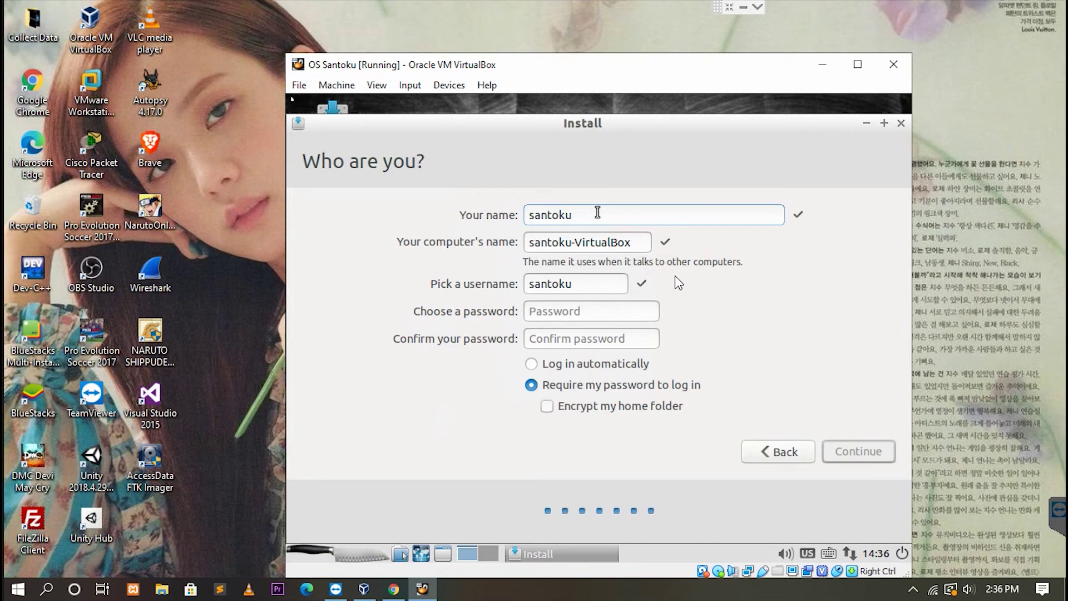
key(BackSpace)
key(BackSpace)
key(BackSpace)
key(BackSpace)
key(BackSpace)
key(BackSpace)
key(BackSpace)
text(plankton)
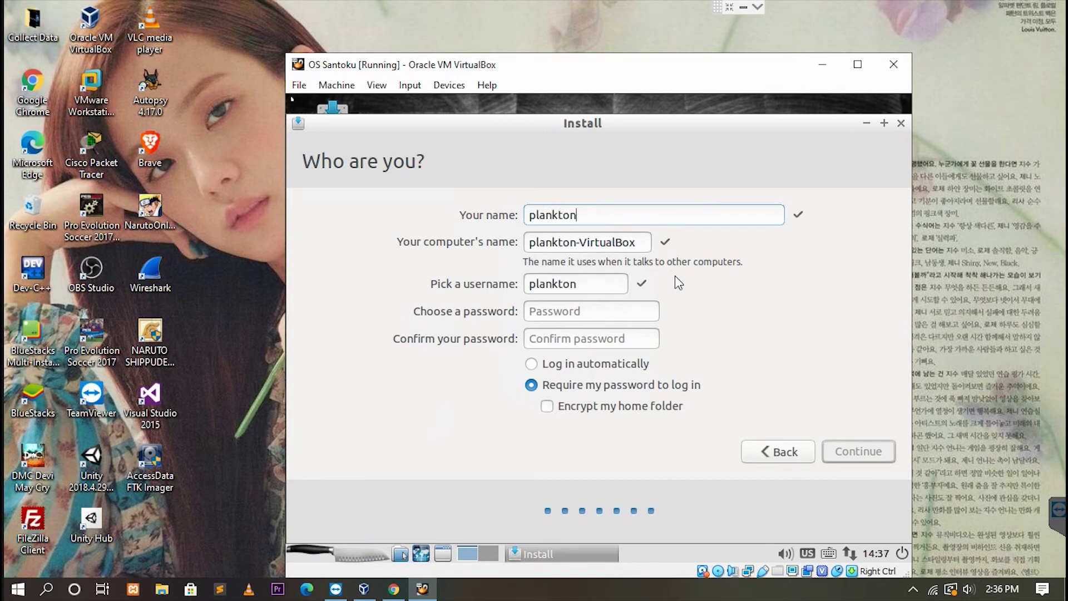
click(567, 312)
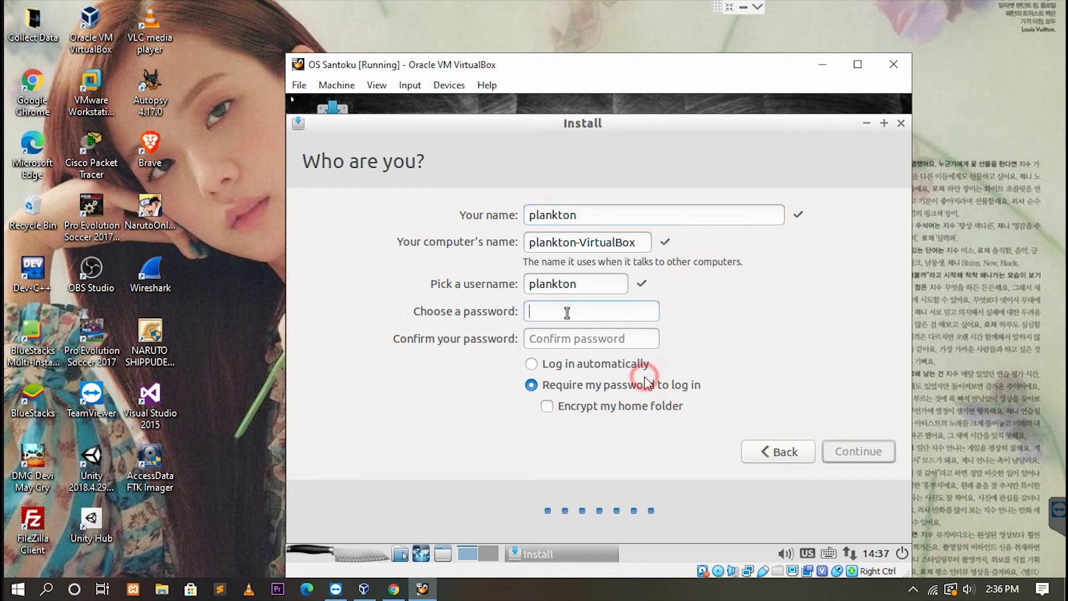
text(123)
key(Tab)
text(123456)
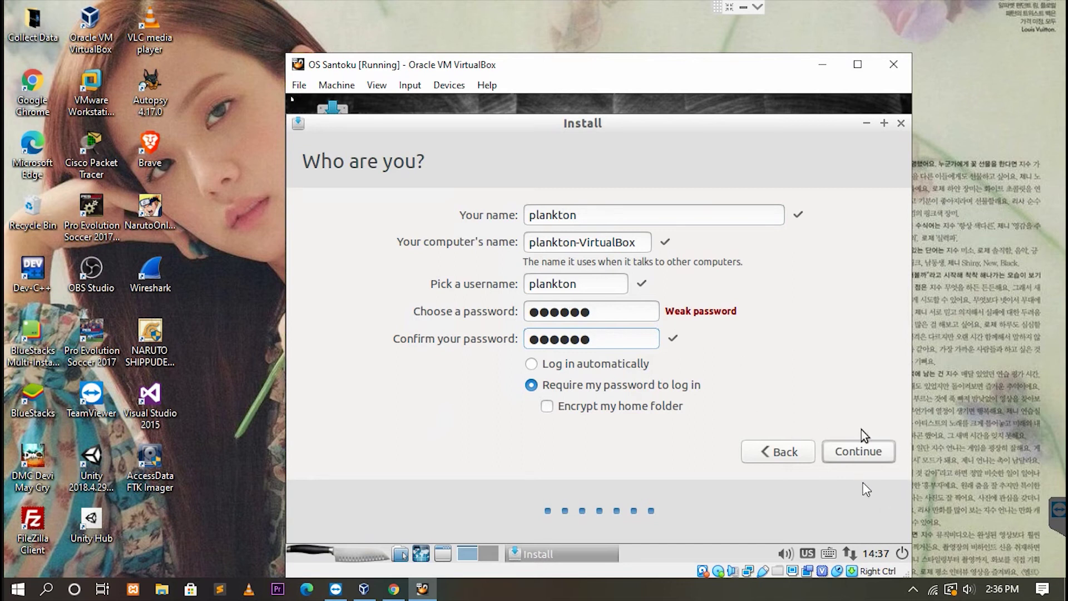
click(864, 449)
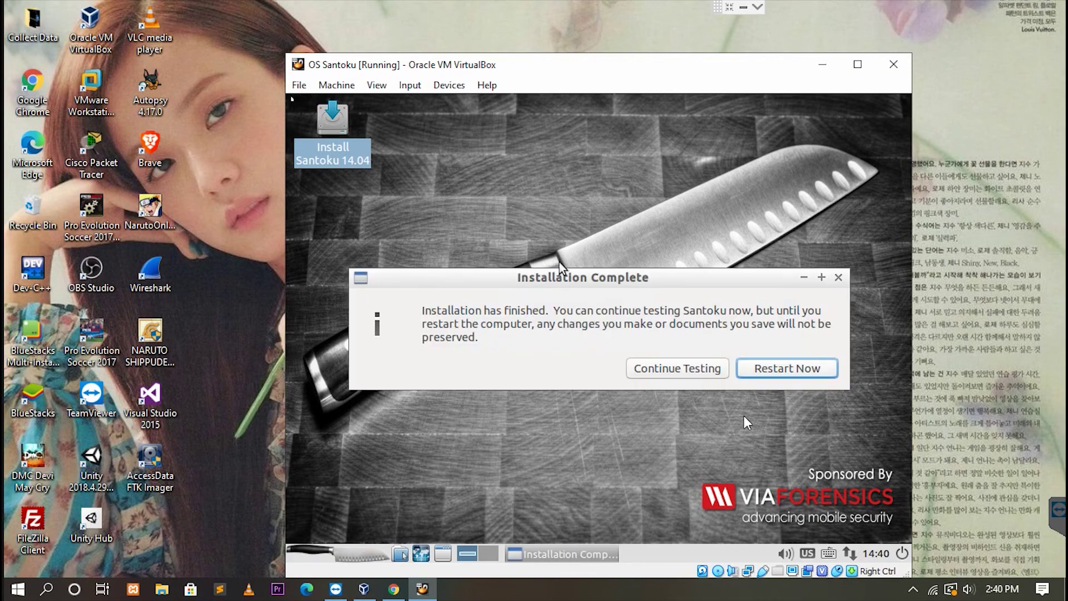
Restart the VM and confirm the remove-installation-media prompt.
click(755, 368)
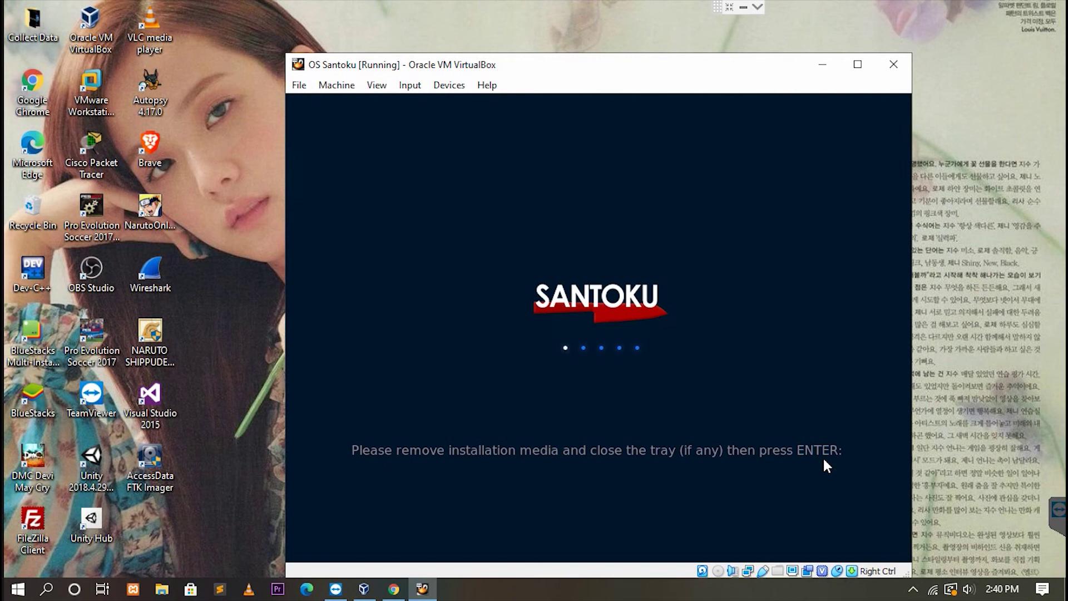
key(Return)
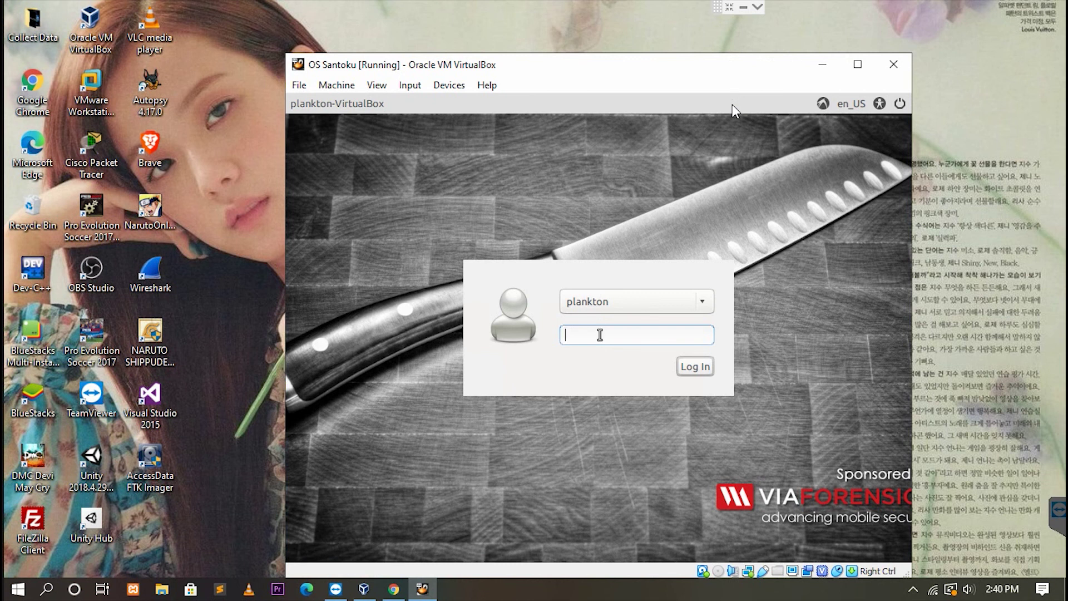
Log in with the account password and choose 'Ask Me Later' on the Ubuntu 16.04.7 upgrade offer.
text(••••••)
key(Return)
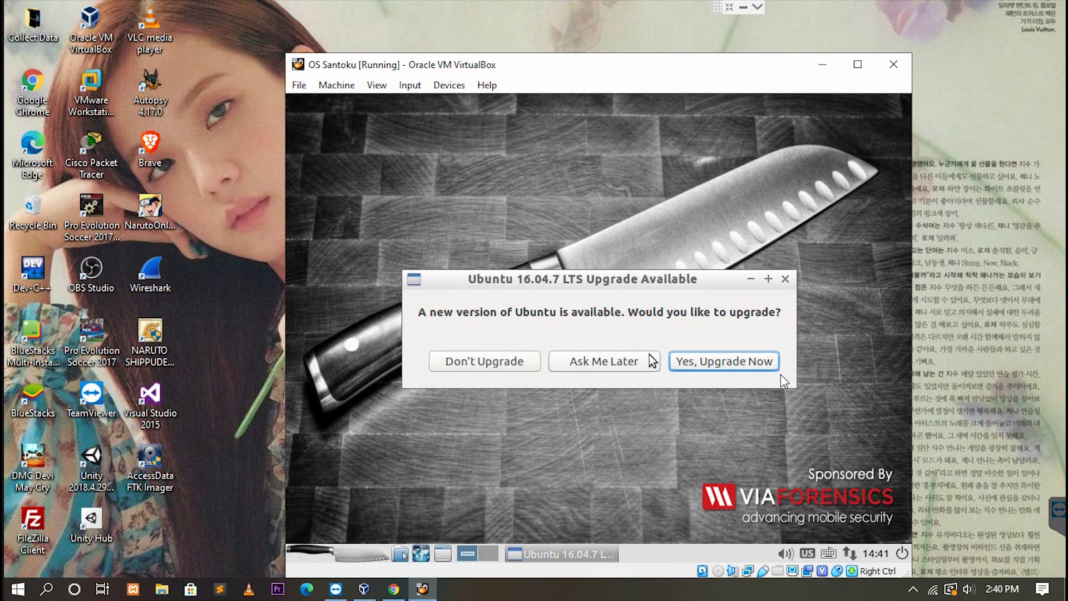
click(635, 360)
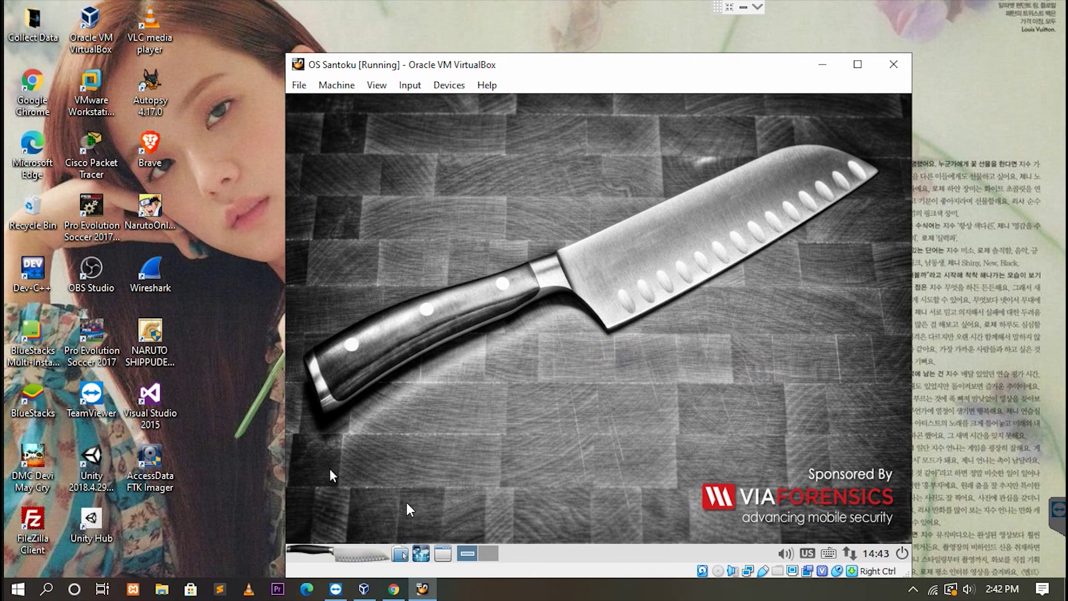
Browse the Santoku menu's Development Tools and Device Forensics categories.
click(456, 556)
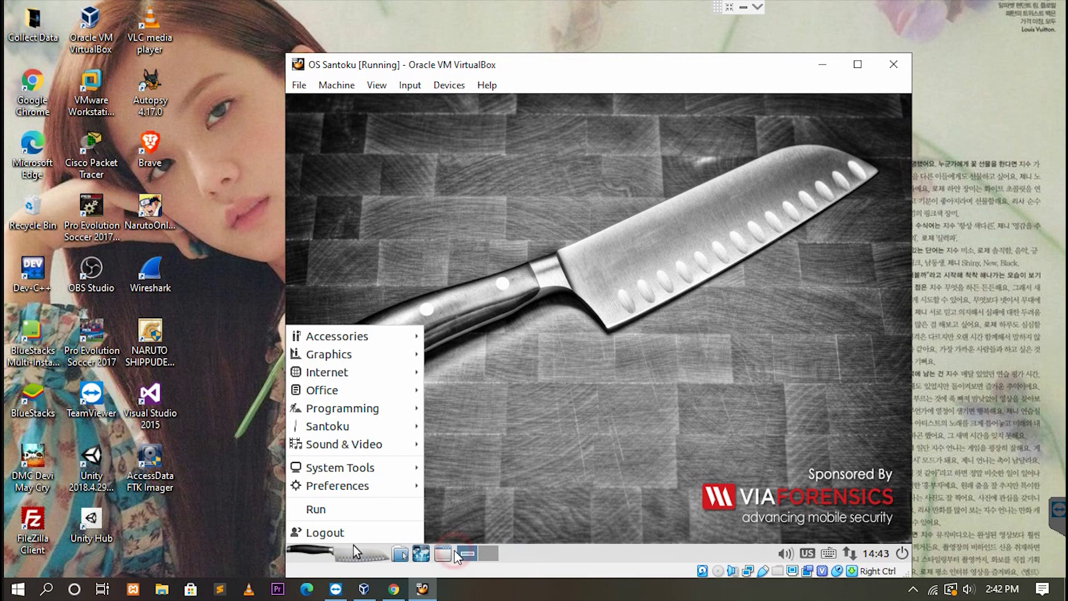
mouse_move(335, 427)
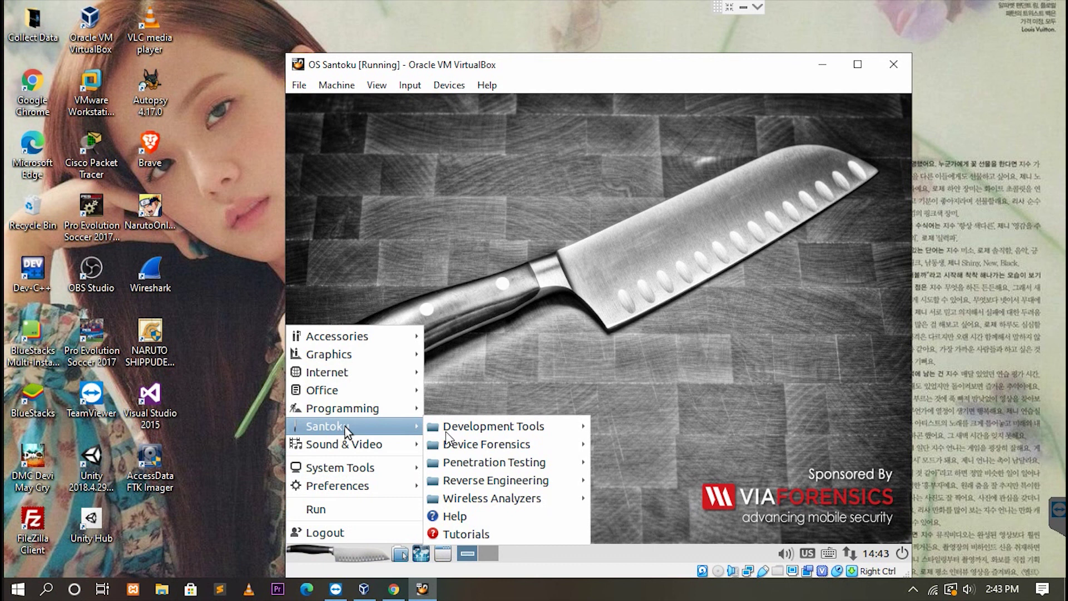
mouse_move(449, 431)
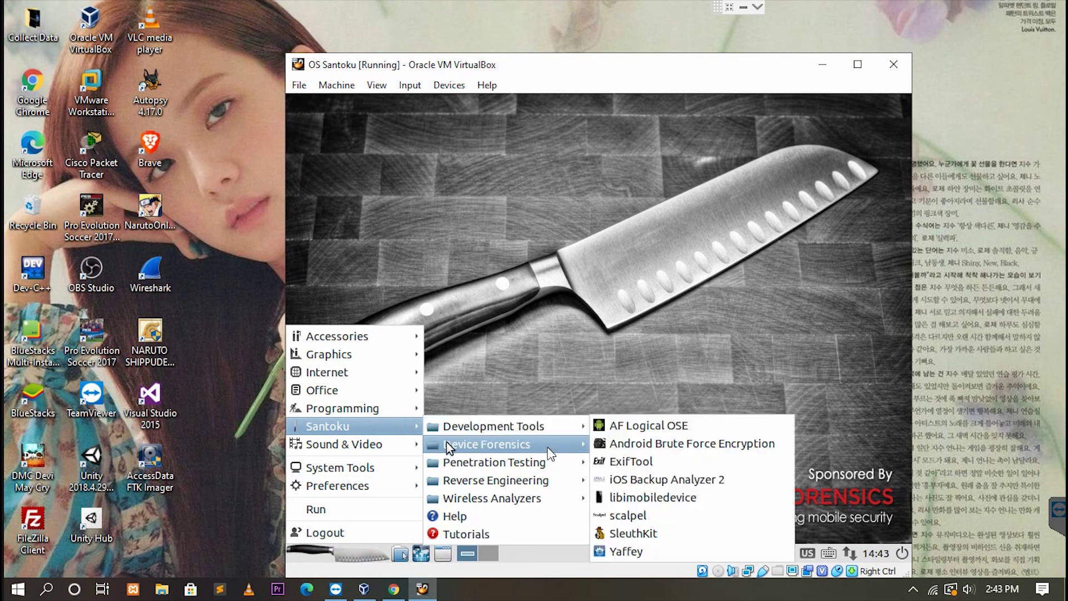
mouse_move(456, 460)
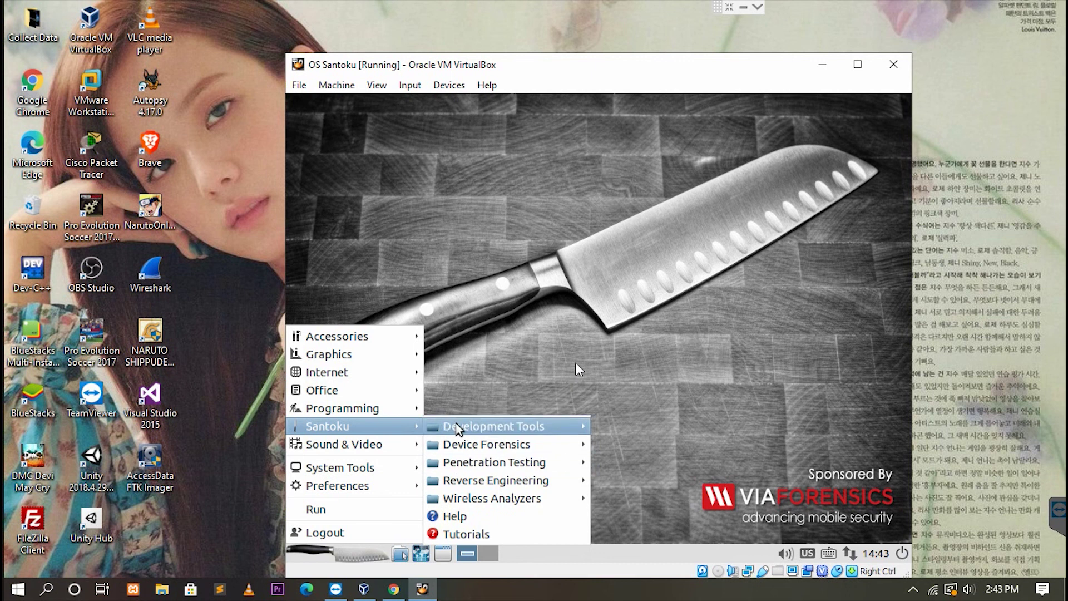
Close the menu, leaving an empty text entry box after typing and deleting '~'.
click(599, 345)
text(~)
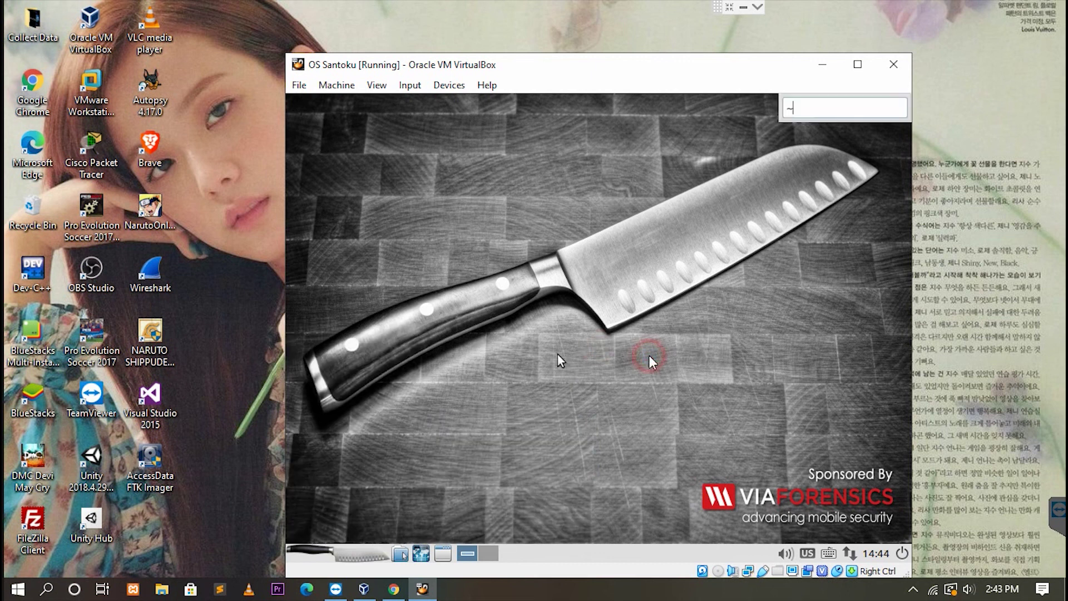
key(BackSpace)
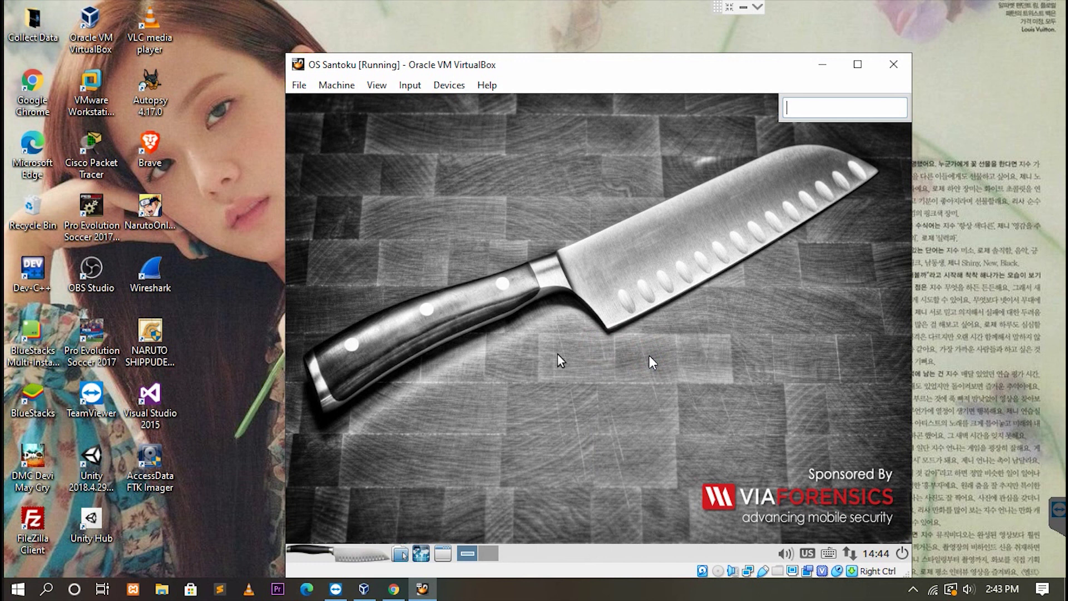